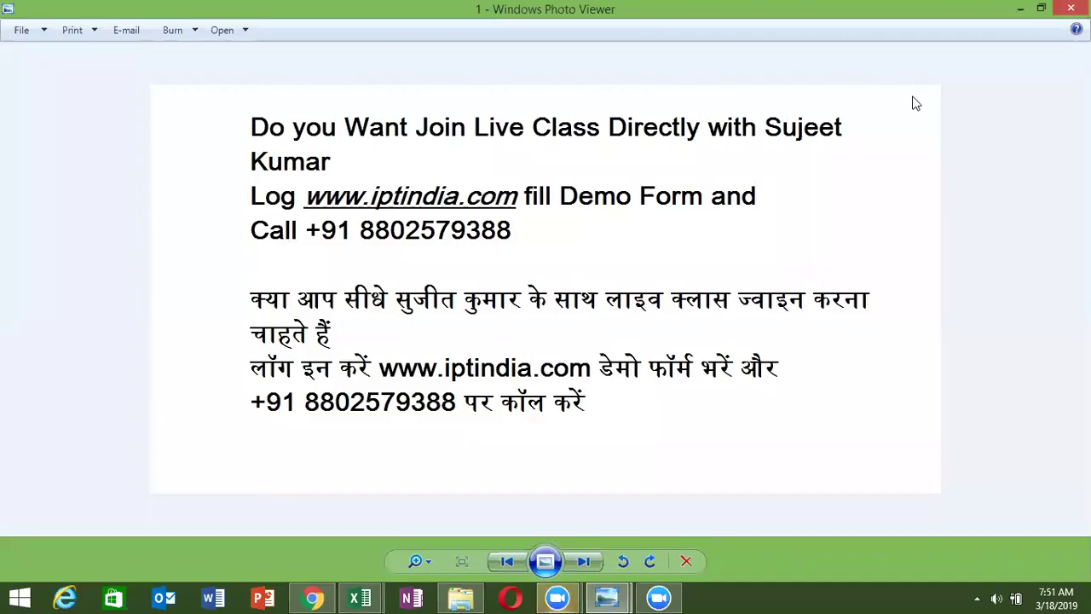
After viewing promo image 2, close Photo Viewer and the Photo folder, then switch to the YouTube comments page.
click(590, 565)
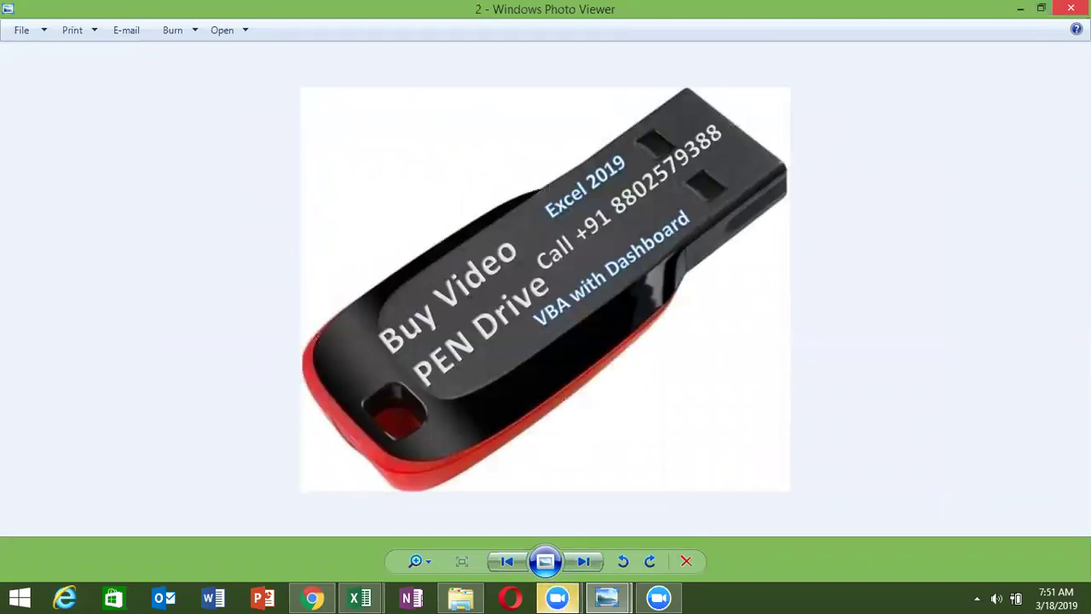
click(1071, 8)
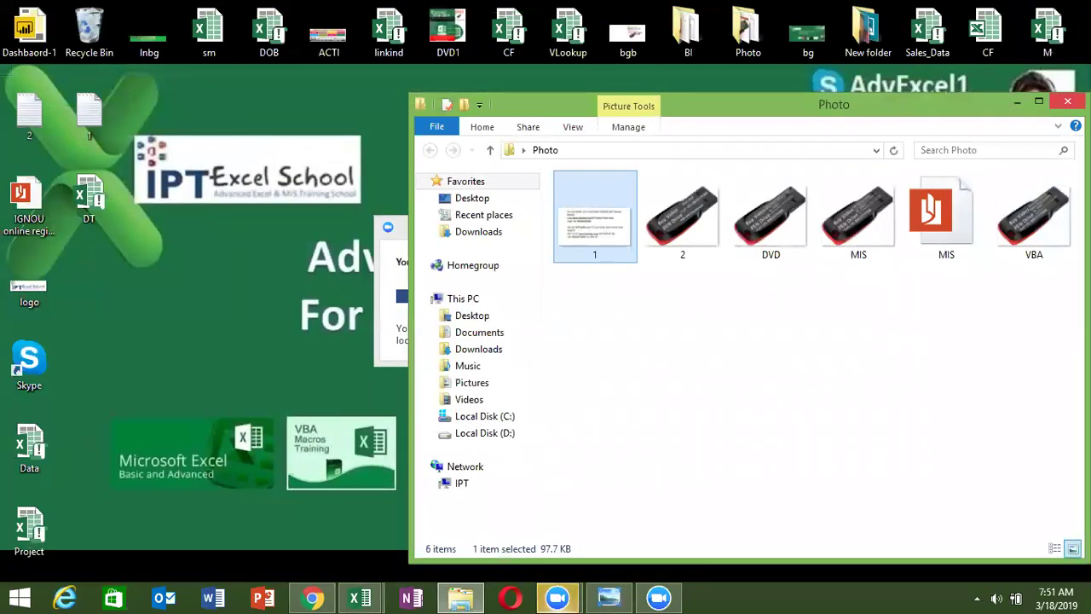
click(1067, 101)
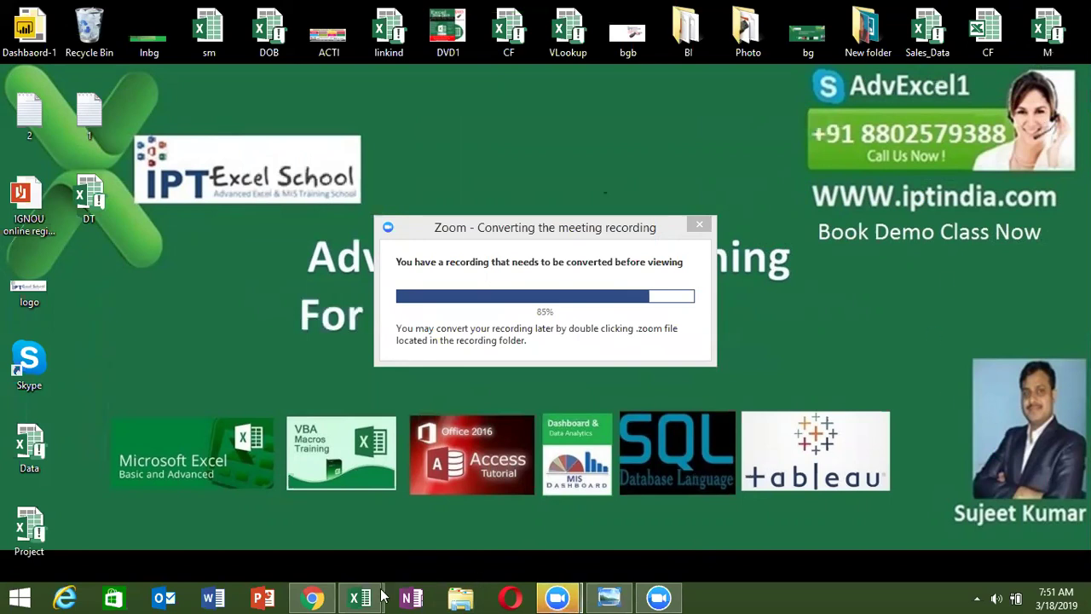
click(321, 597)
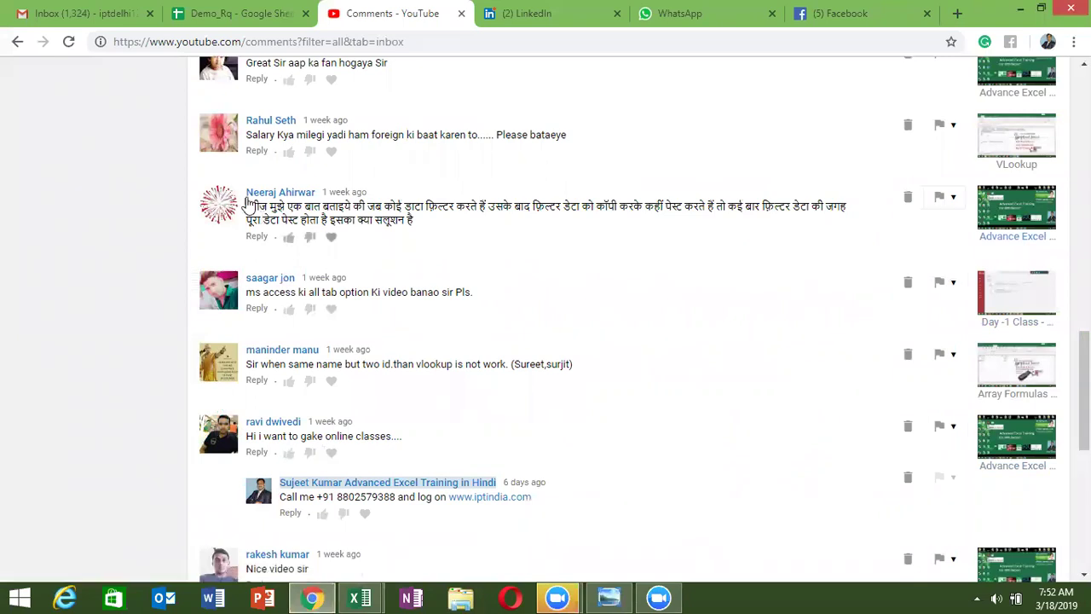
Select the Hindi comment asking why pasting filtered data pastes all the rows.
drag(247, 206, 418, 225)
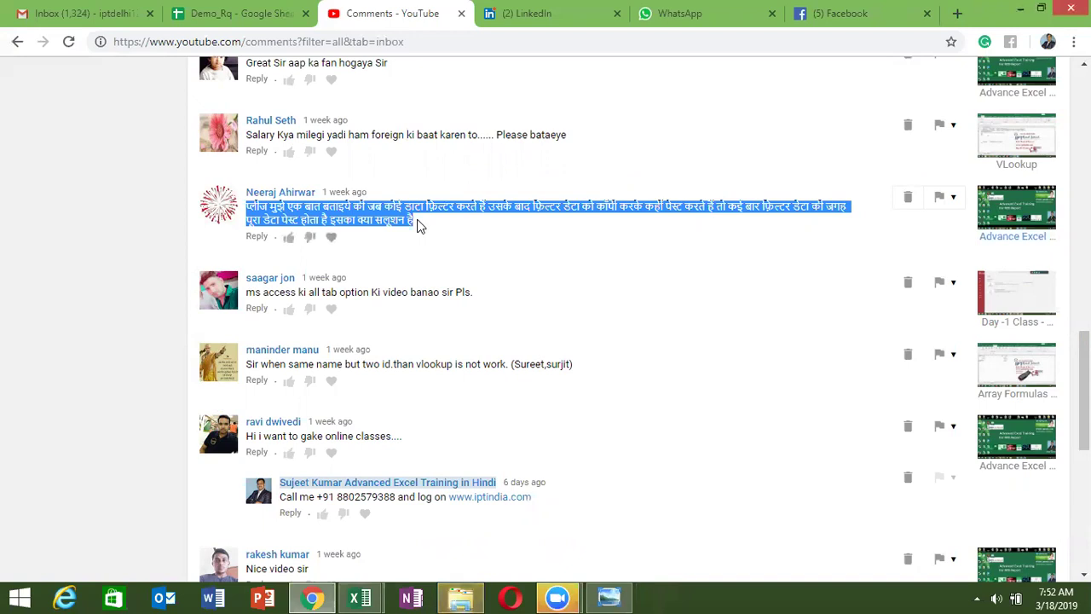
key(super+d)
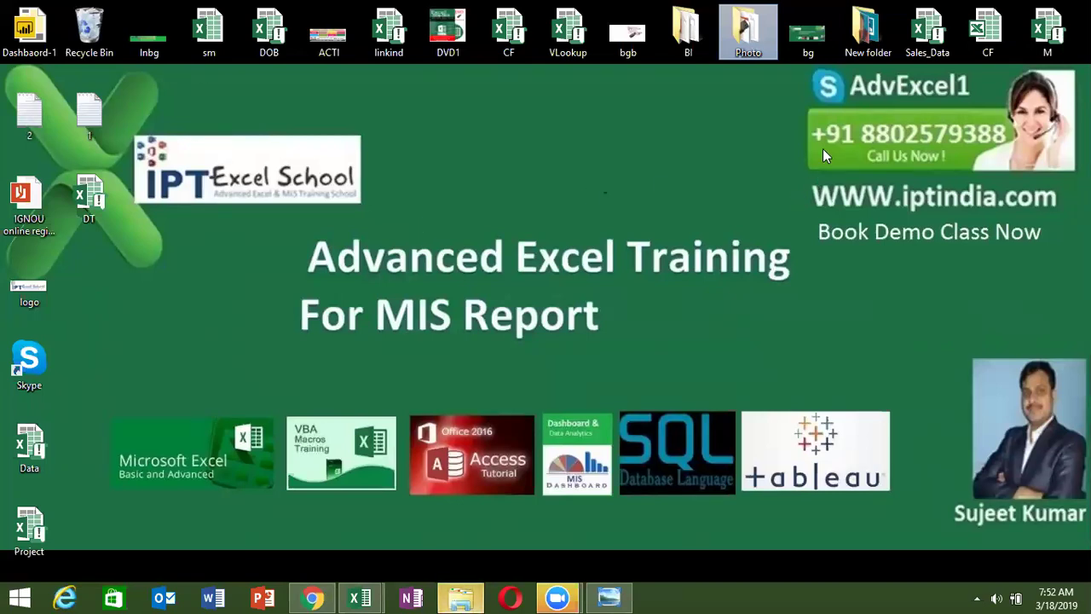
key(super+d)
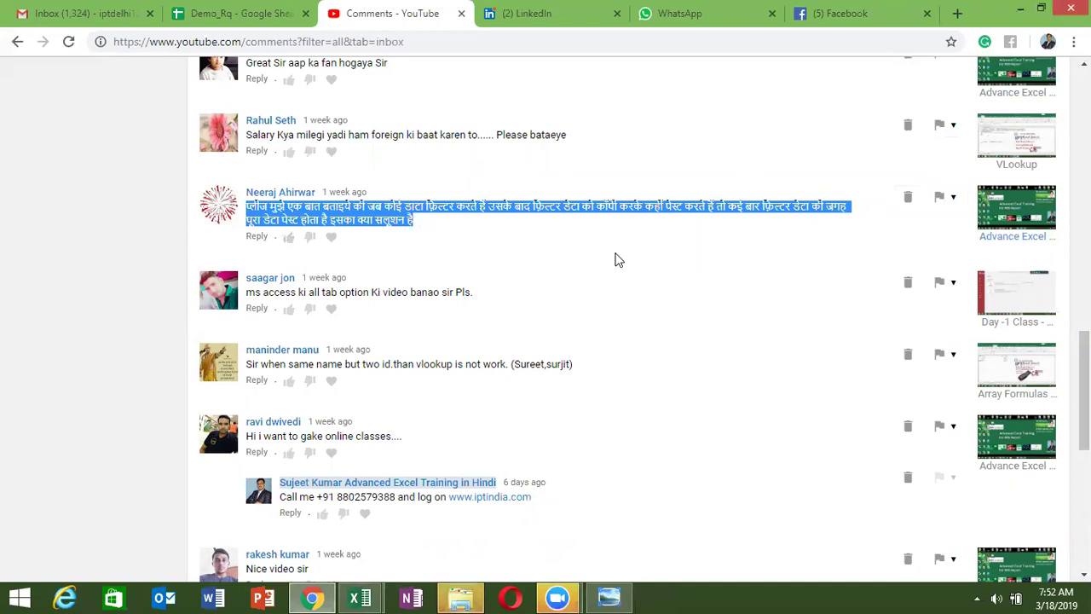
click(362, 598)
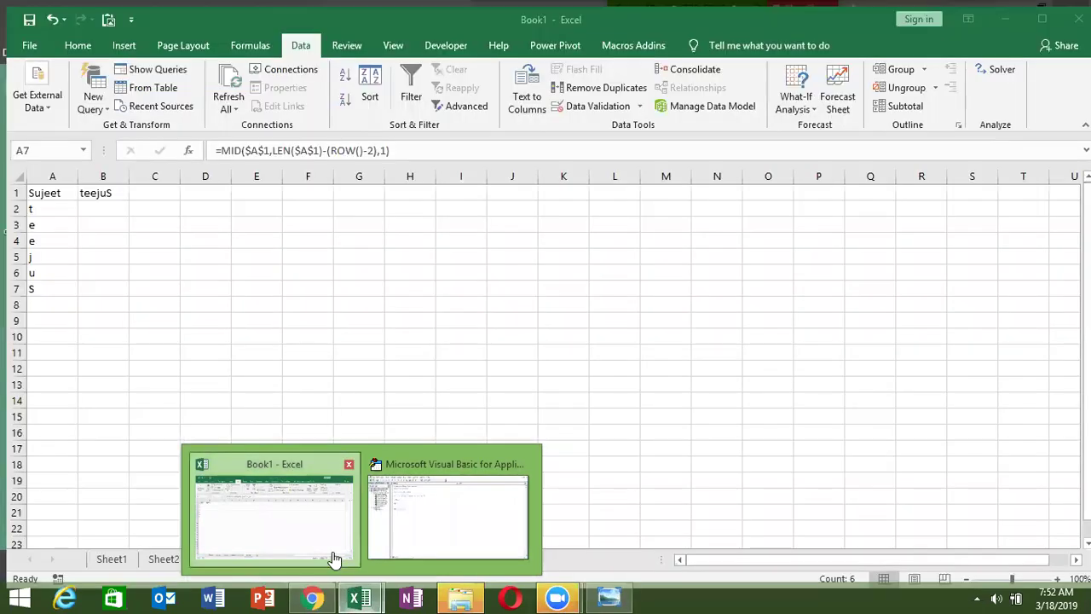
In Book1, add Sheet7 and enter 85, 36, 52, 326, 52, 63 down A1:A6.
click(332, 551)
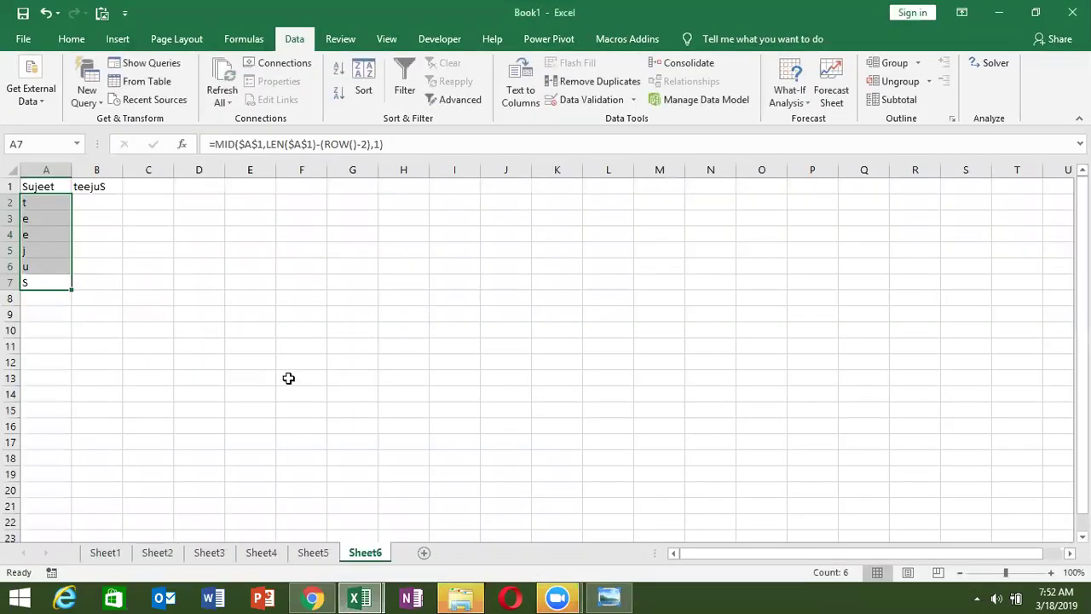
click(425, 554)
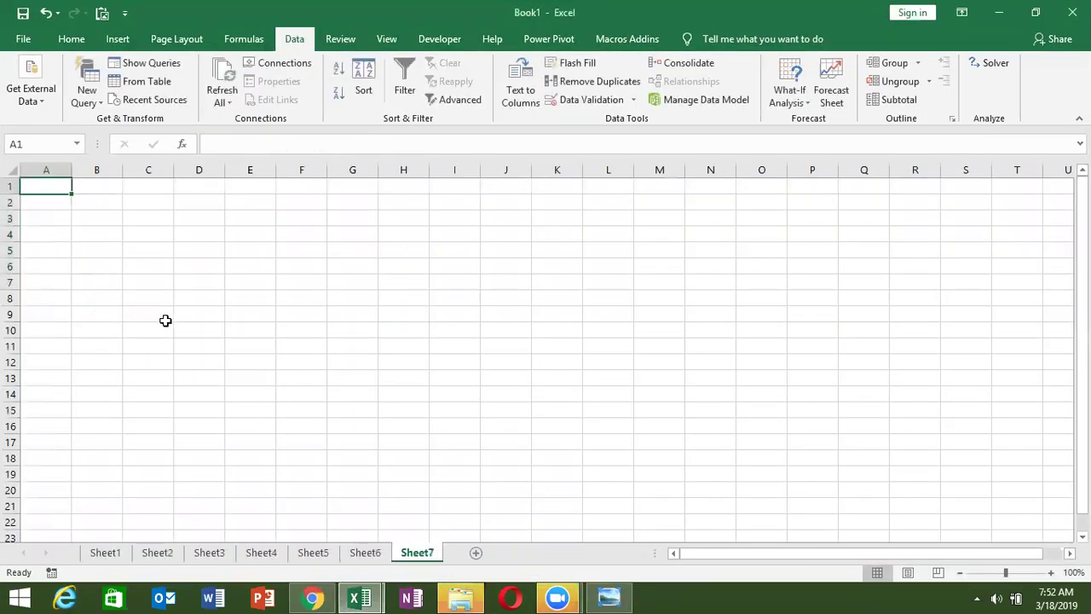
text(85 36 52 326 52 63)
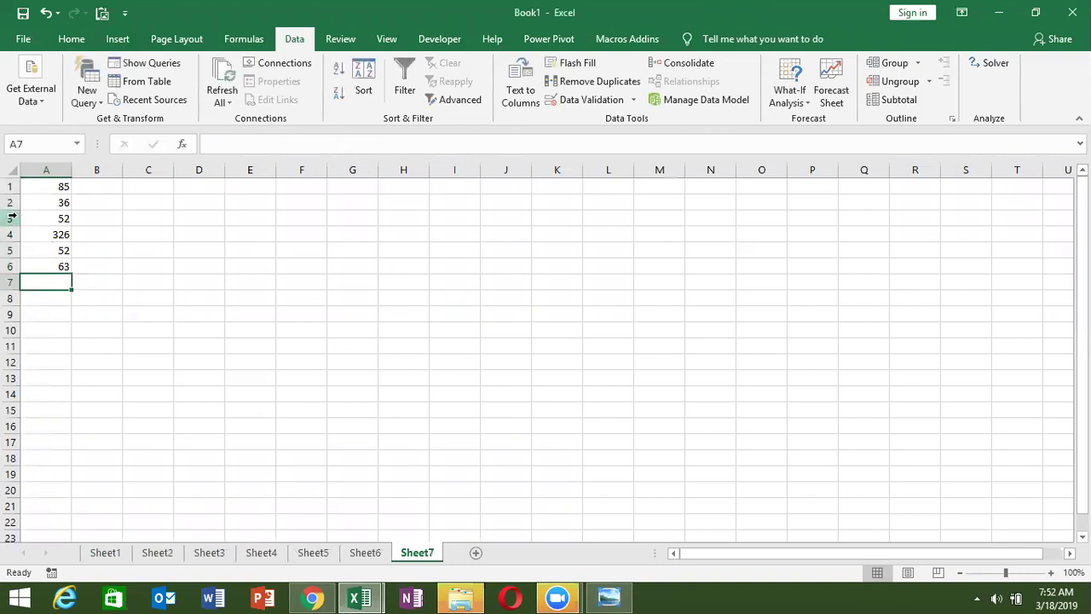
Hide rows 3–5 so only 85, 36 and 63 stay visible.
click(10, 219)
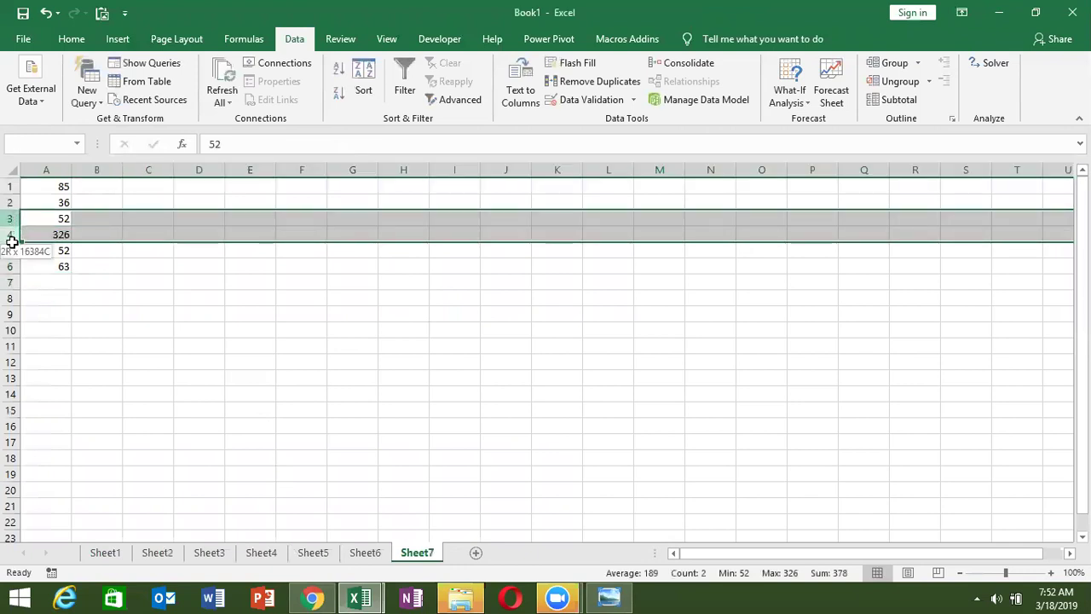
drag(10, 219, 13, 242)
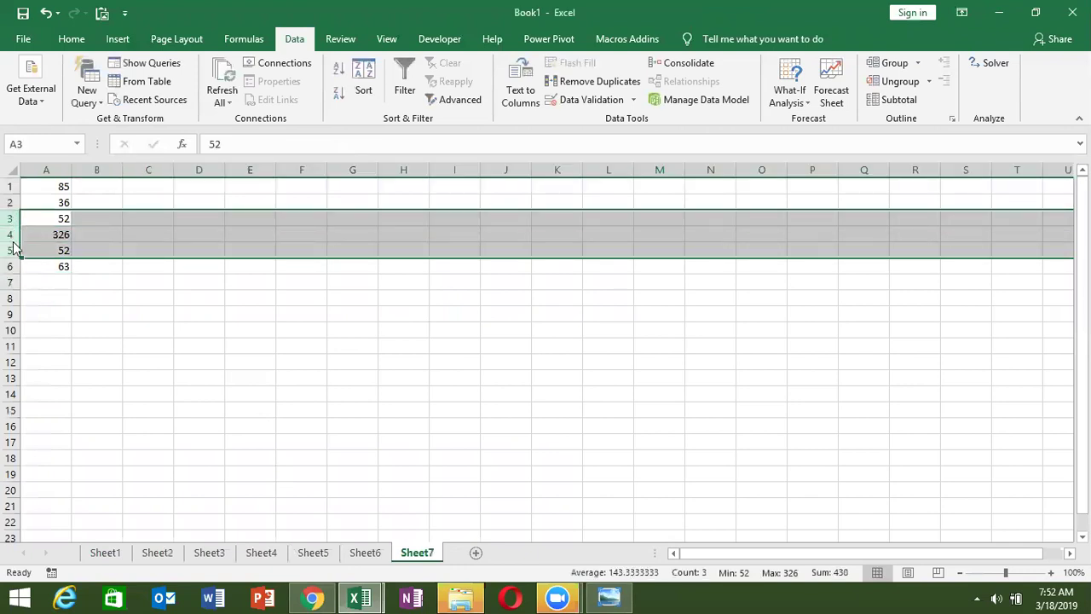
right_click(14, 244)
click(76, 452)
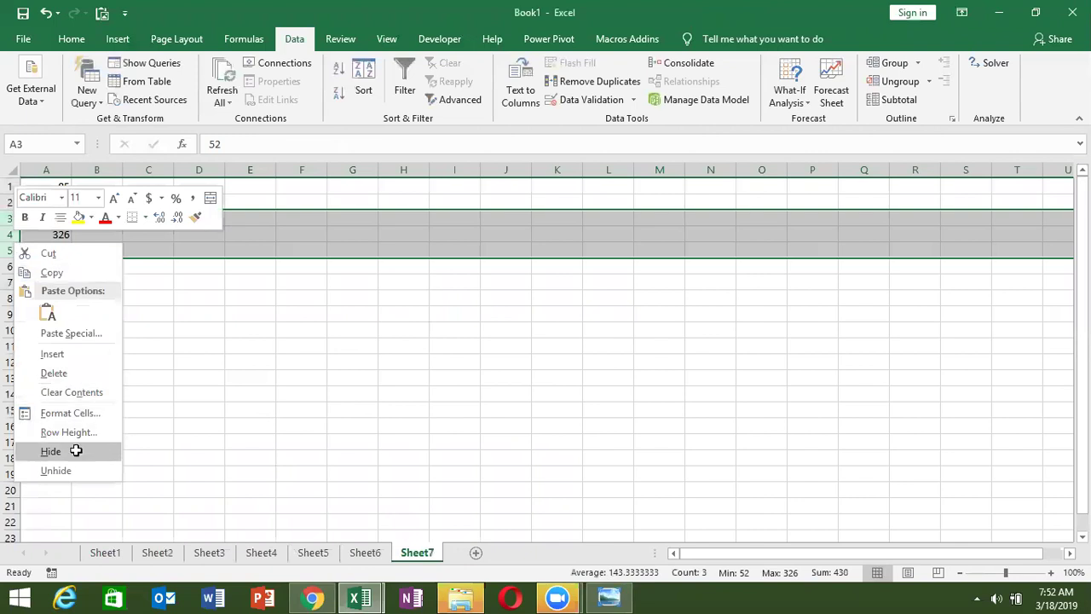
click(100, 313)
Test copying A1:A6 into F13, then undo the paste that brought back all six values.
drag(62, 186, 61, 220)
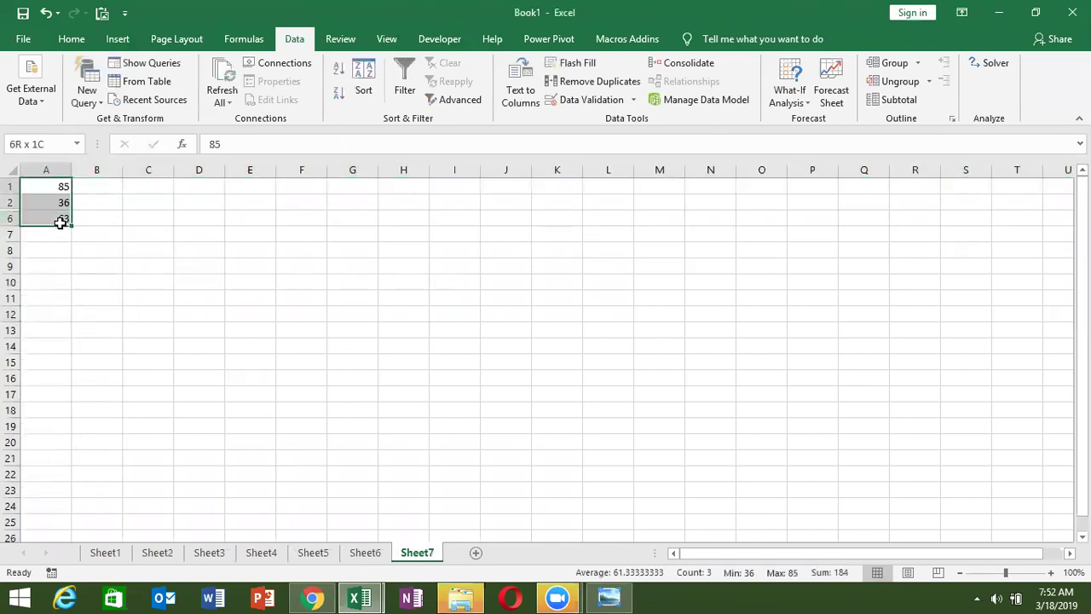
key(ctrl+c)
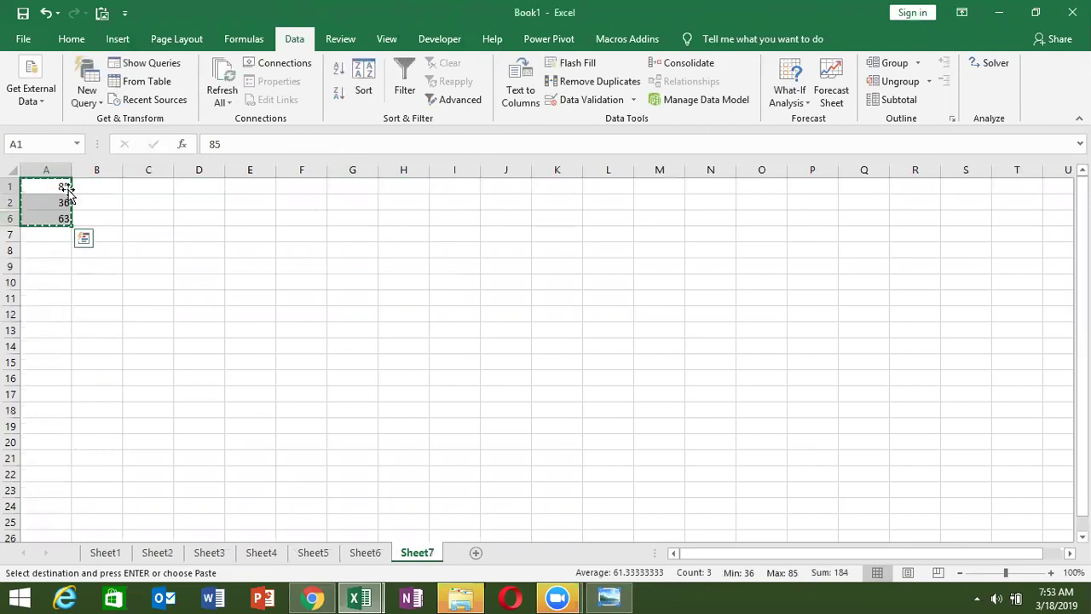
click(287, 337)
key(ctrl+v)
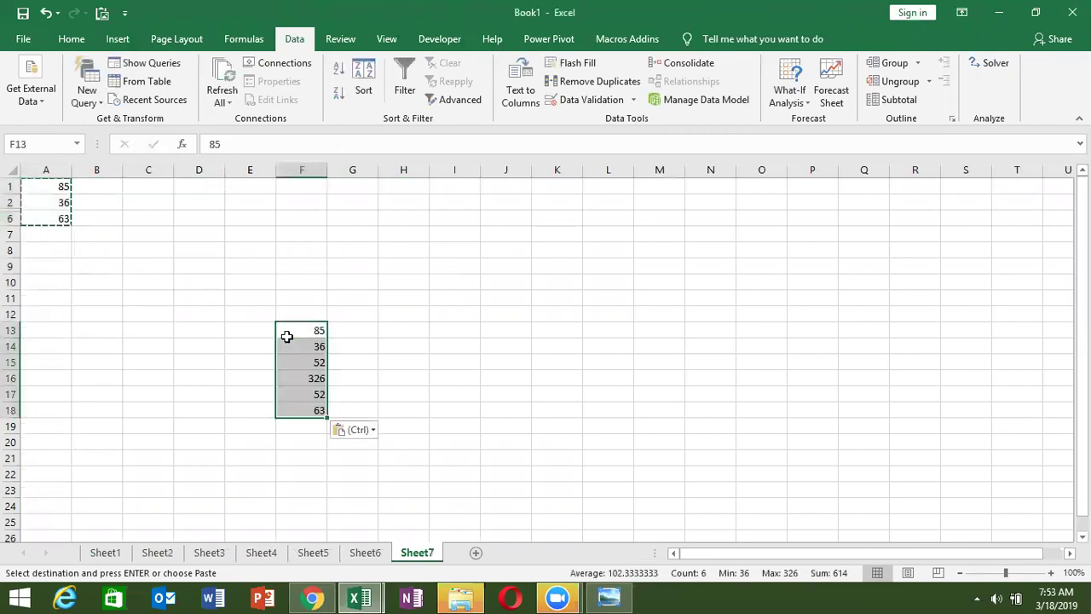
key(ctrl+z)
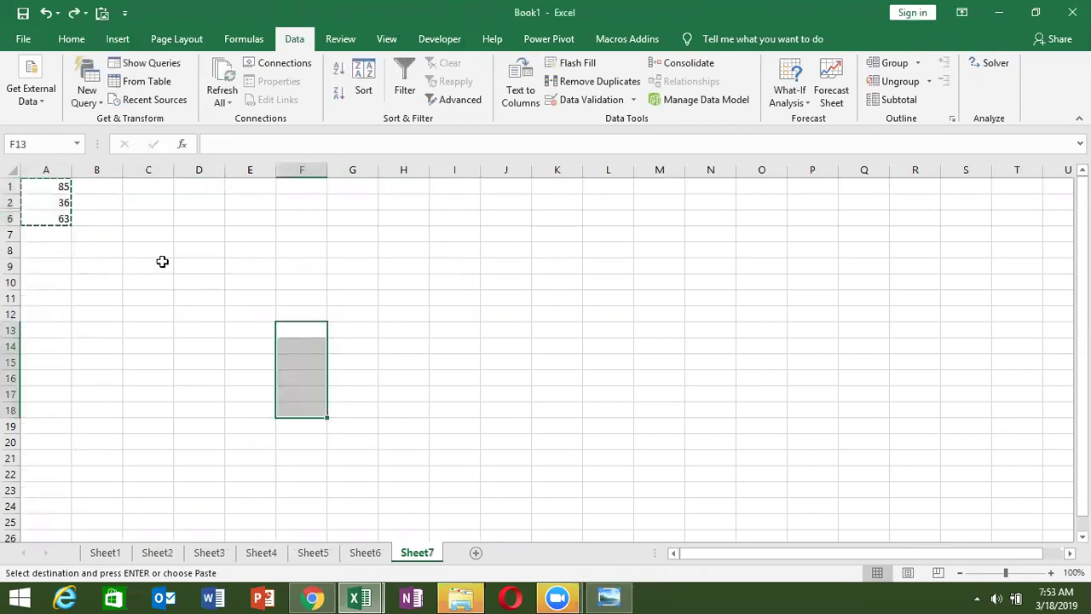
Reselect A1:A6 and cancel the pending copy.
click(53, 190)
key(shift+Down)
key(shift+Down)
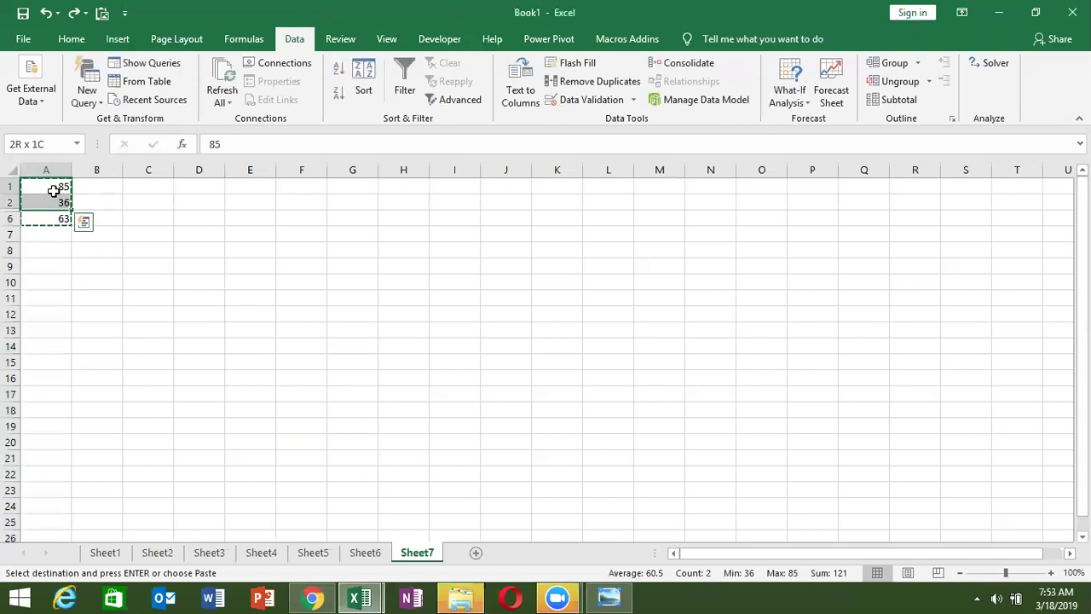
key(Escape)
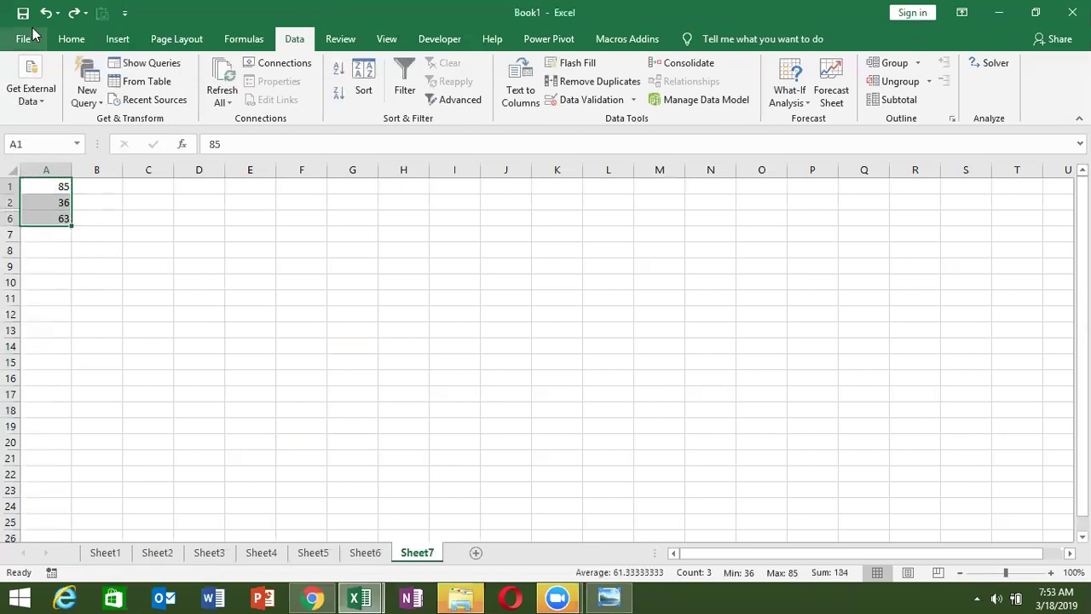
click(72, 39)
Use Find & Select > Go To Special > Visible cells only on column A, then copy and paste into E15.
click(976, 98)
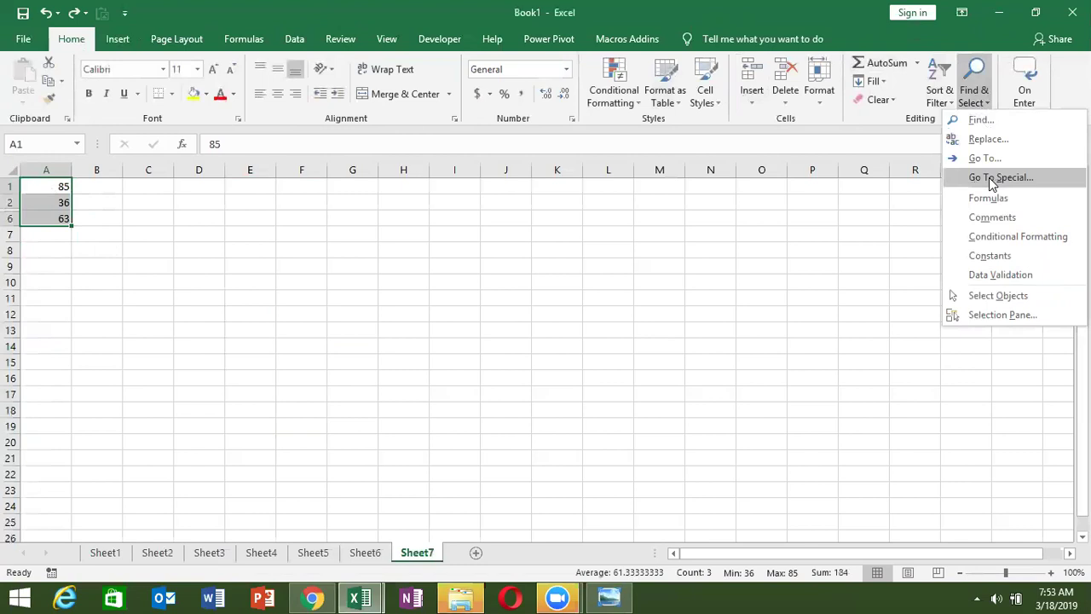
click(993, 177)
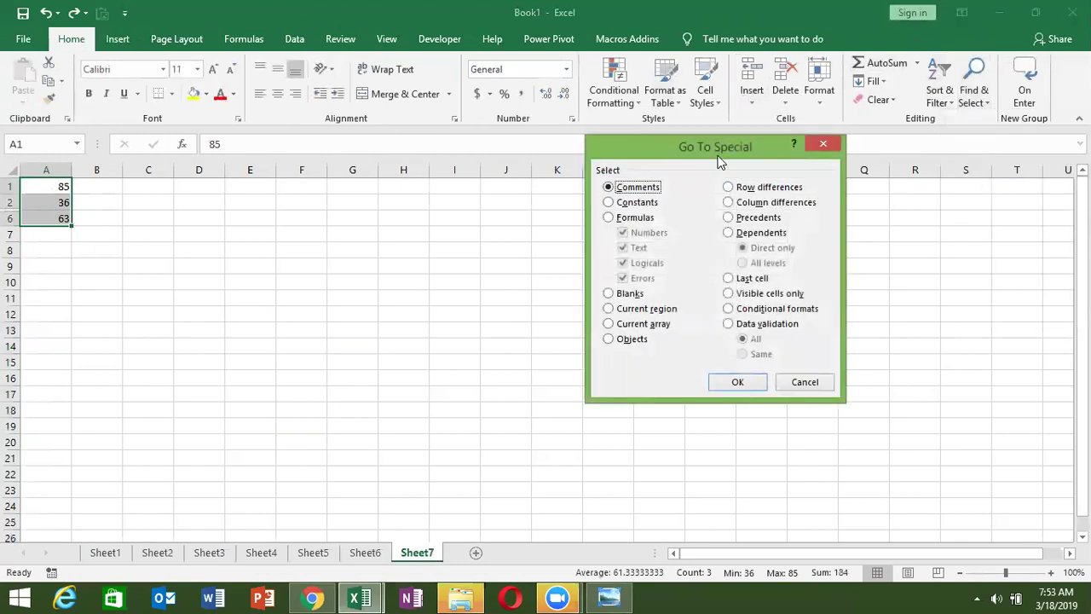
drag(712, 150, 580, 134)
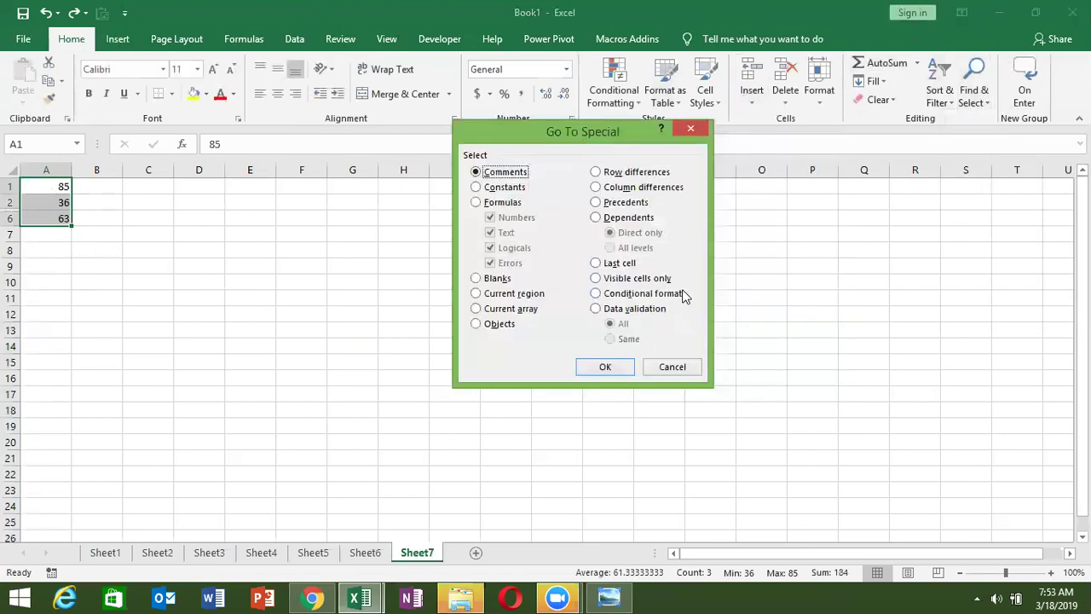
click(619, 284)
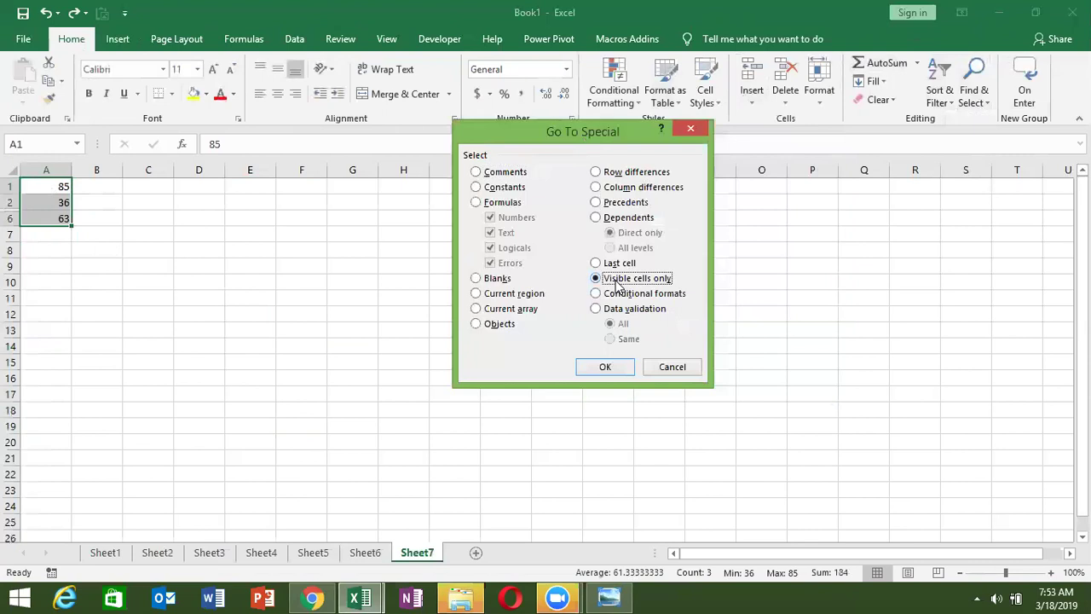
click(610, 368)
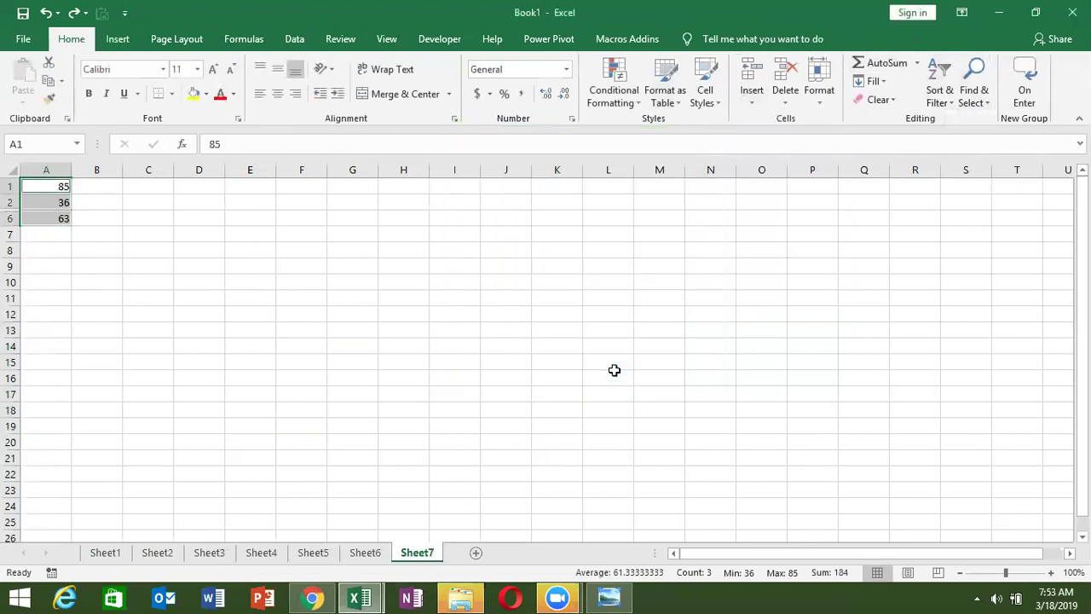
key(ctrl+c)
click(229, 359)
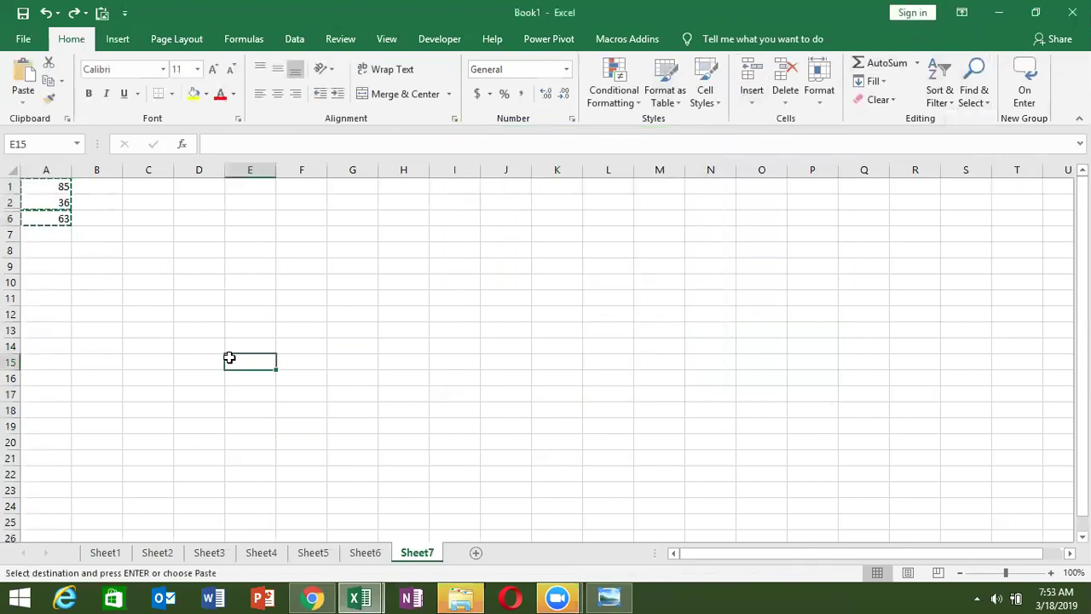
key(ctrl+v)
click(187, 325)
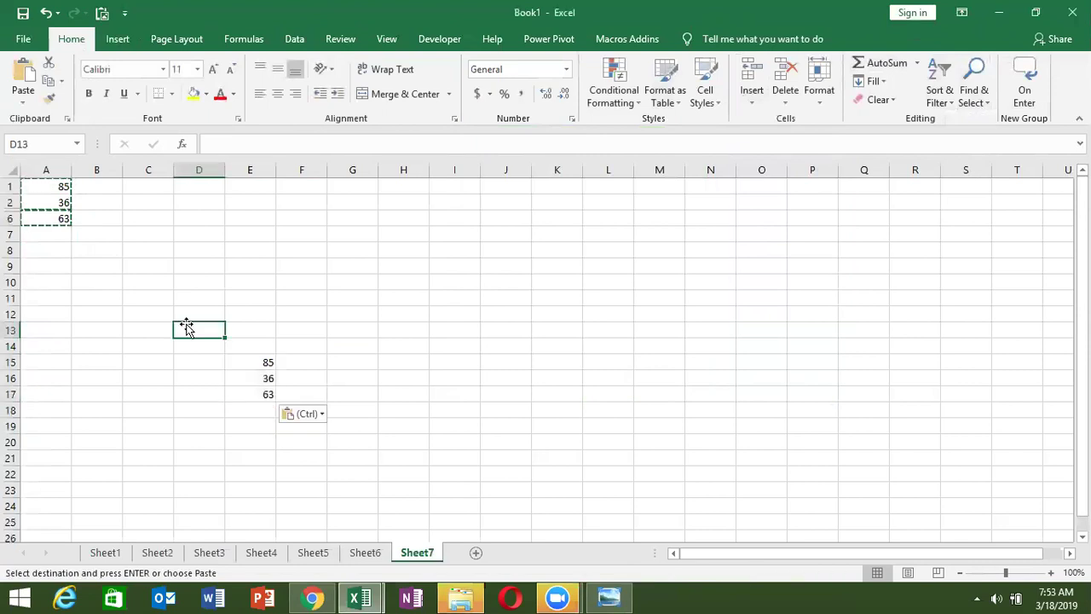
Open the CF workbook from the recent files list.
click(22, 39)
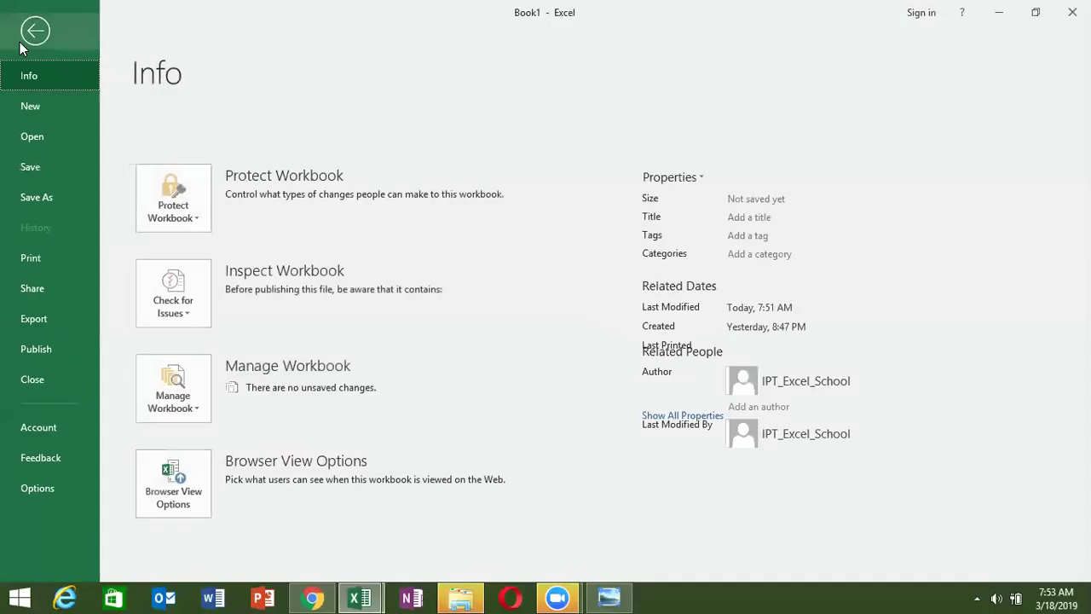
click(34, 138)
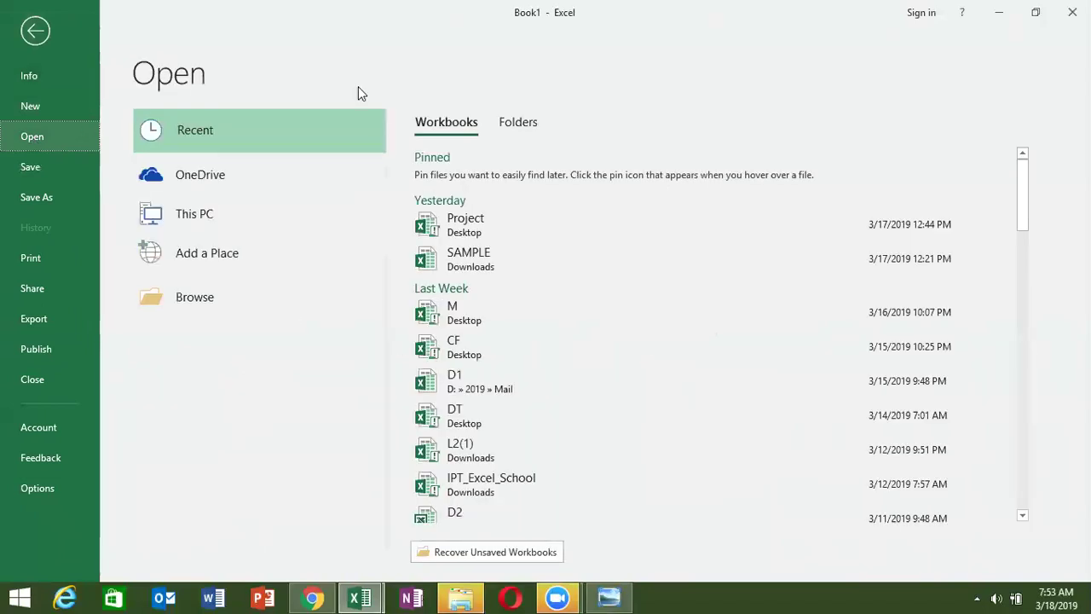
click(480, 341)
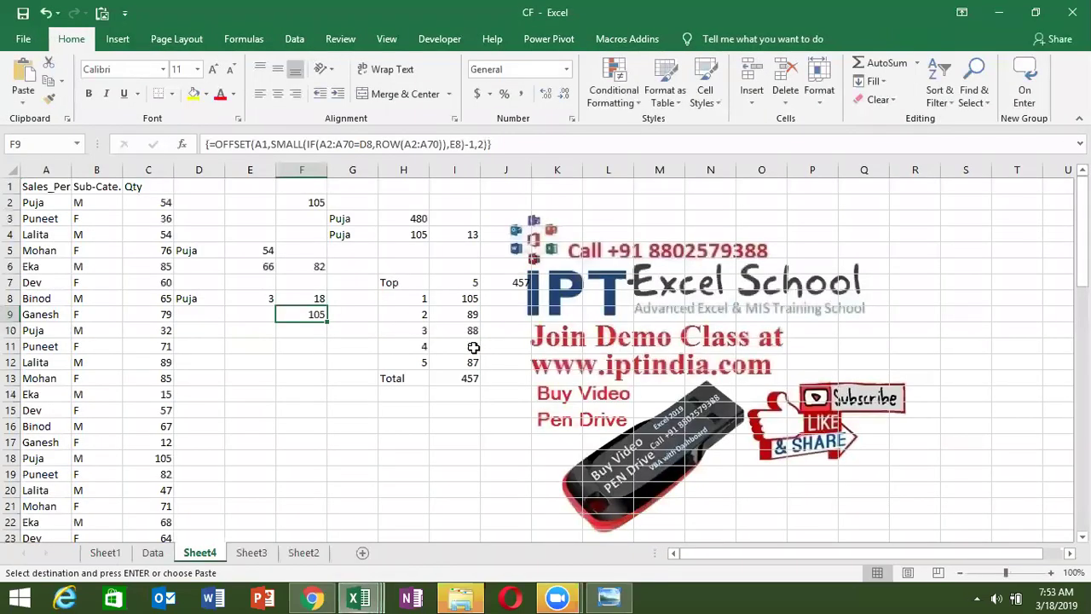
On the Data sheet, turn on filters and filter City to only Agra and Ajmer.
click(152, 554)
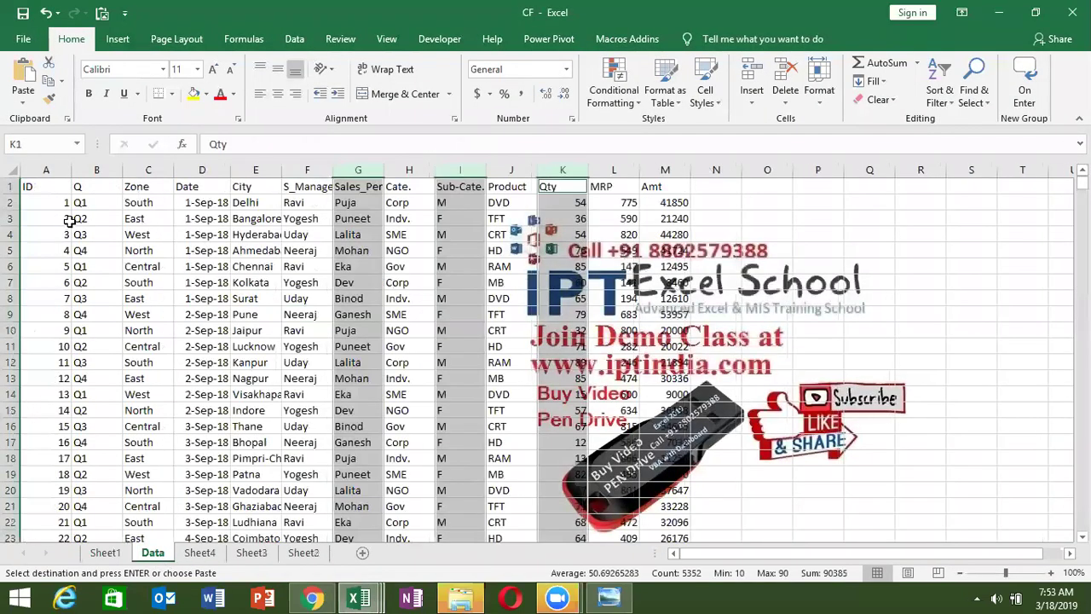
click(50, 189)
key(ctrl+shift+l)
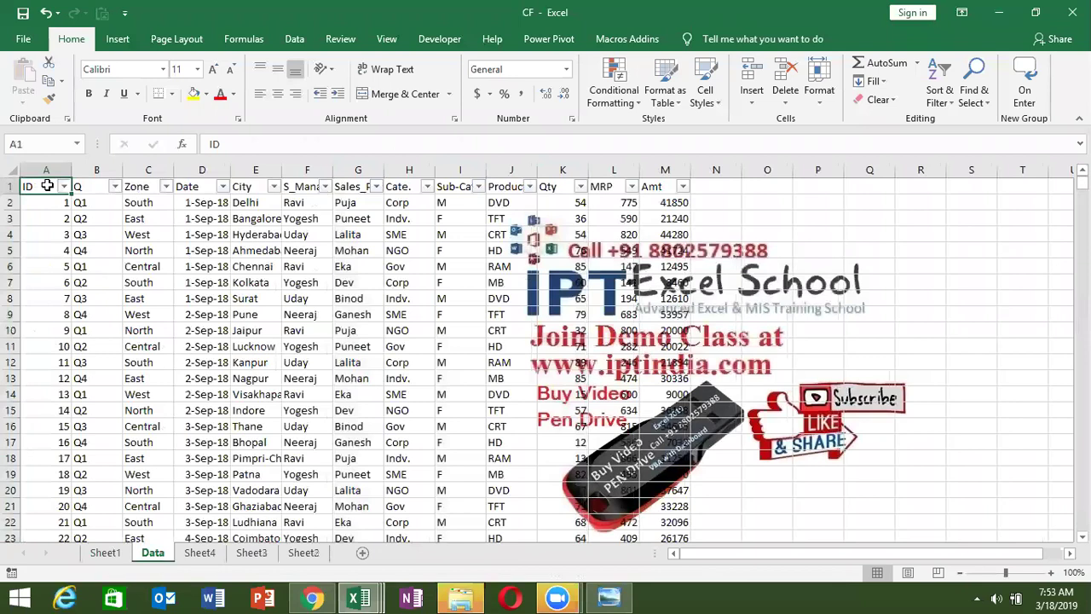
click(273, 186)
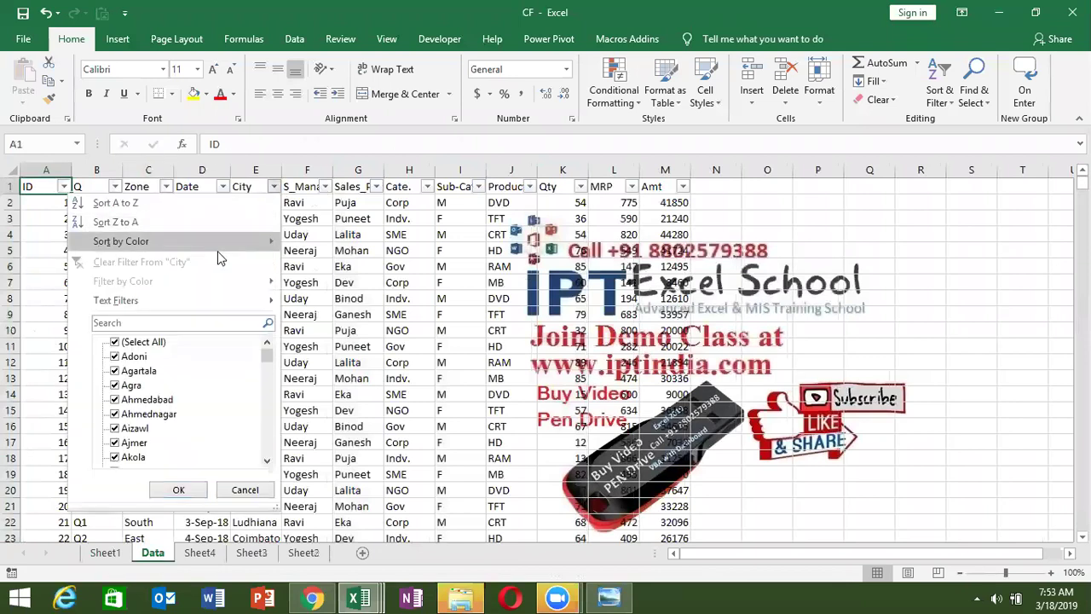
click(115, 341)
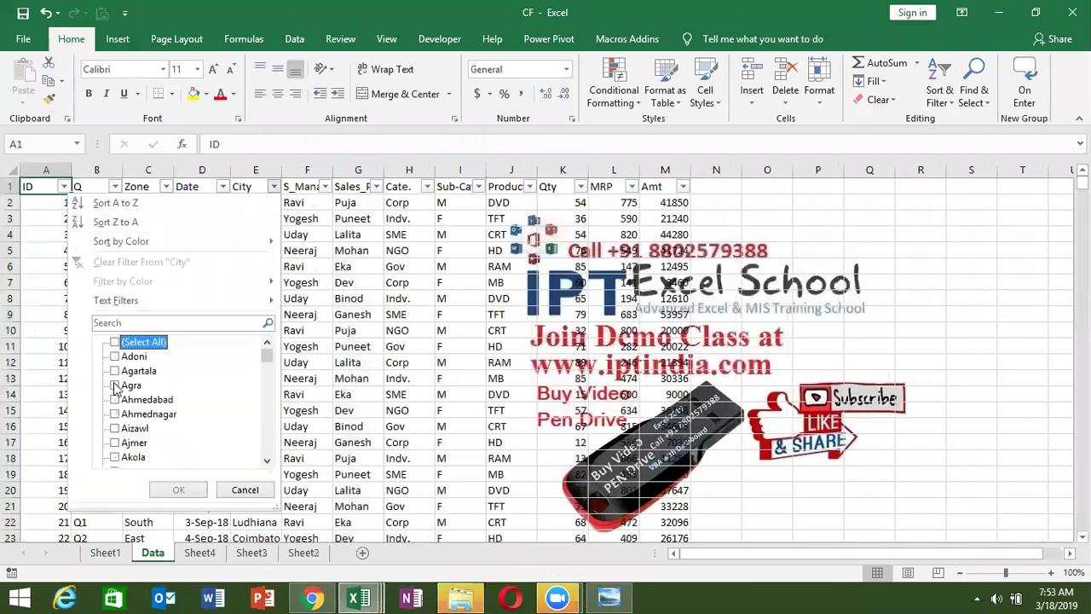
click(115, 386)
click(114, 442)
click(180, 489)
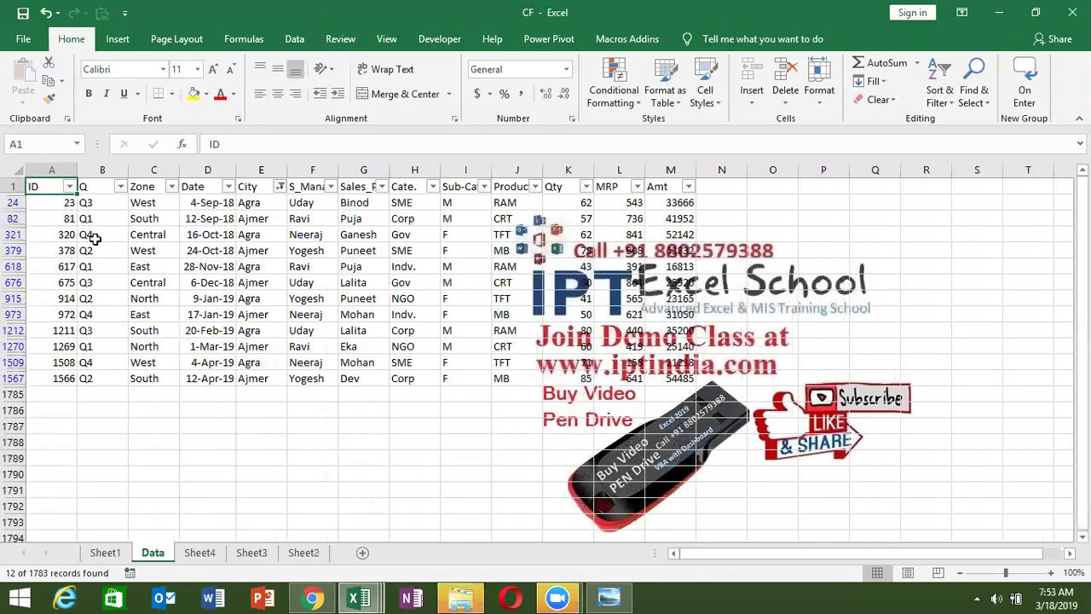
Select the filtered table from header row A1:M1 down through the last visible row.
click(93, 235)
click(43, 187)
key(ctrl+c)
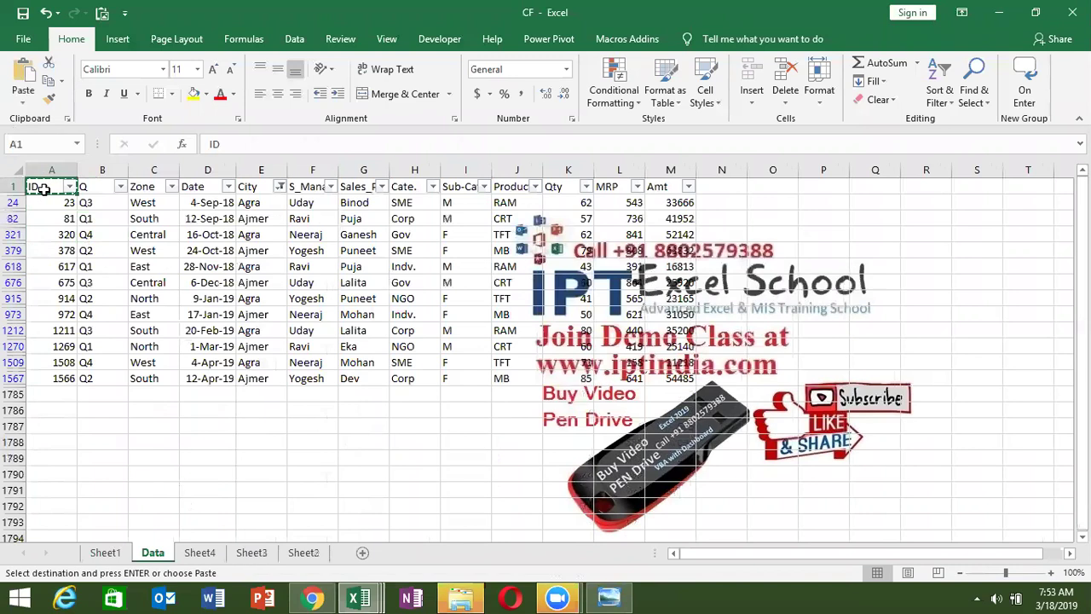
key(Escape)
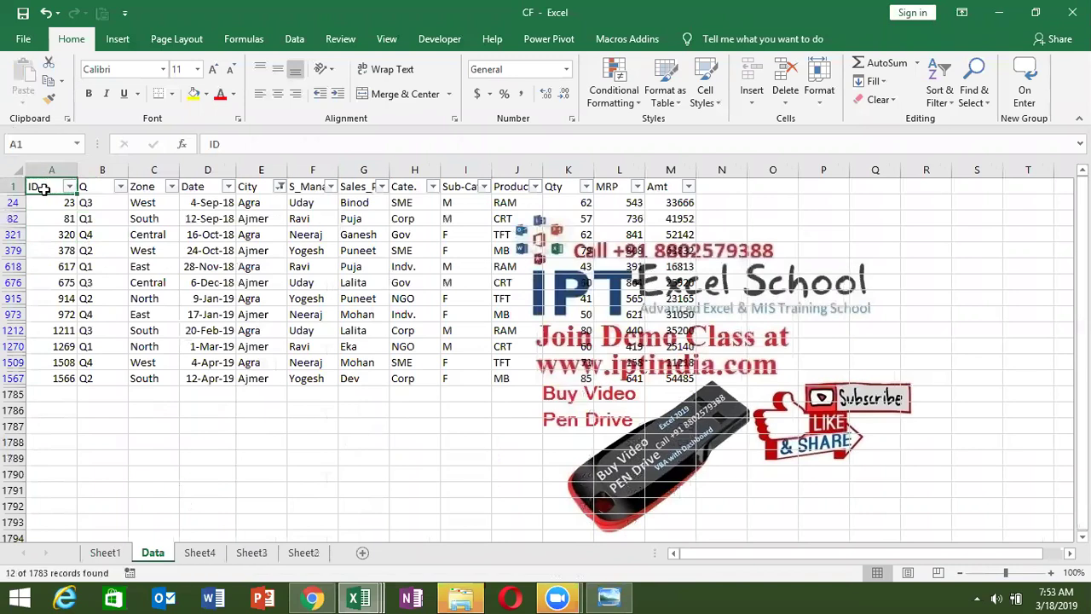
key(ctrl+shift+Right)
key(ctrl+shift+Down)
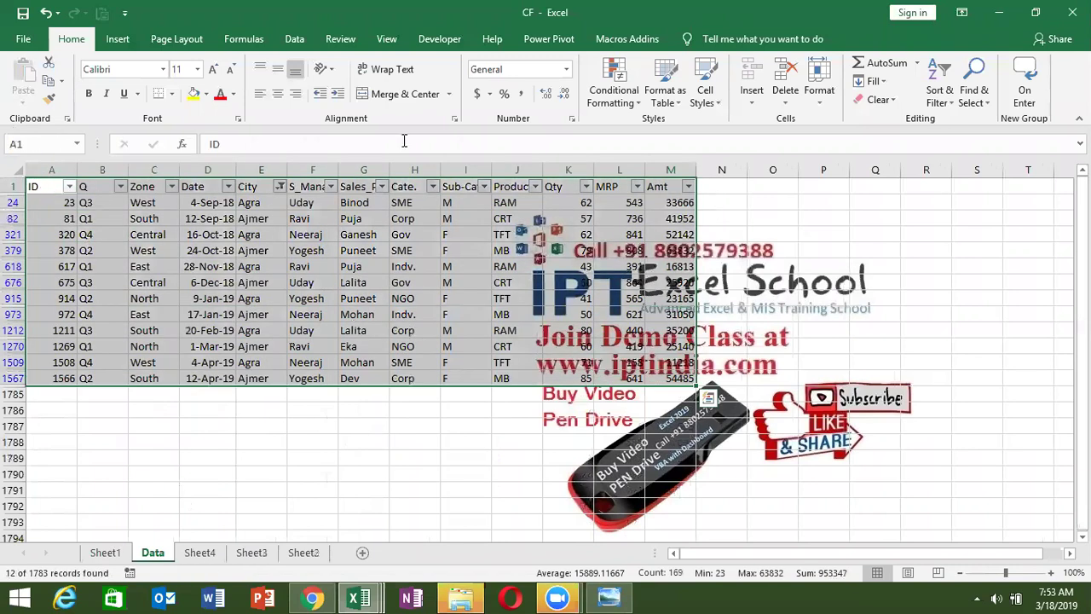
Select only the visible filtered cells with F5 > Special > Visible cells only and copy them.
key(F5)
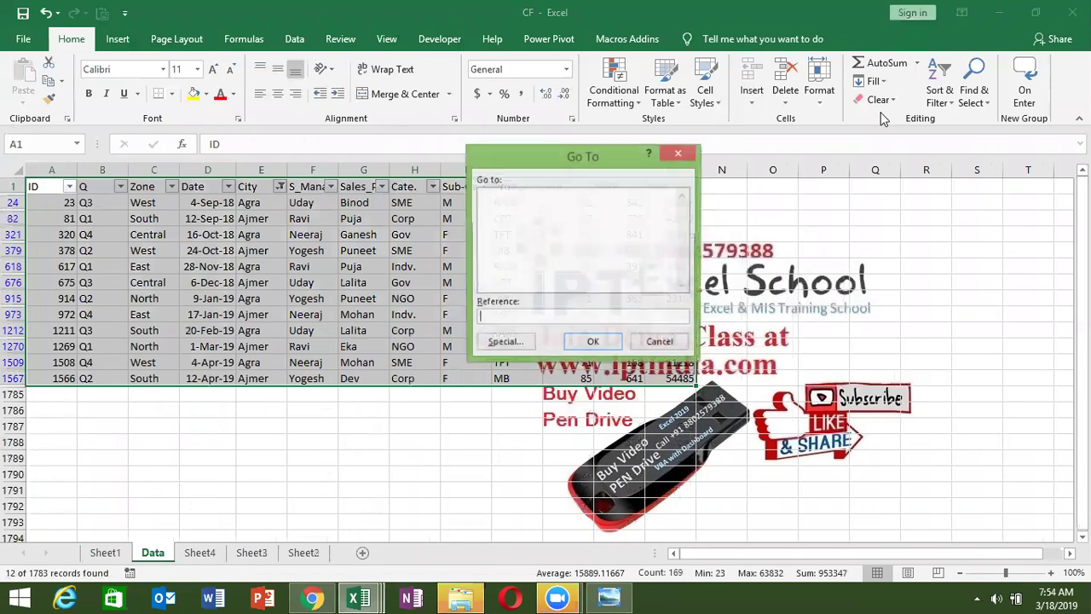
click(528, 347)
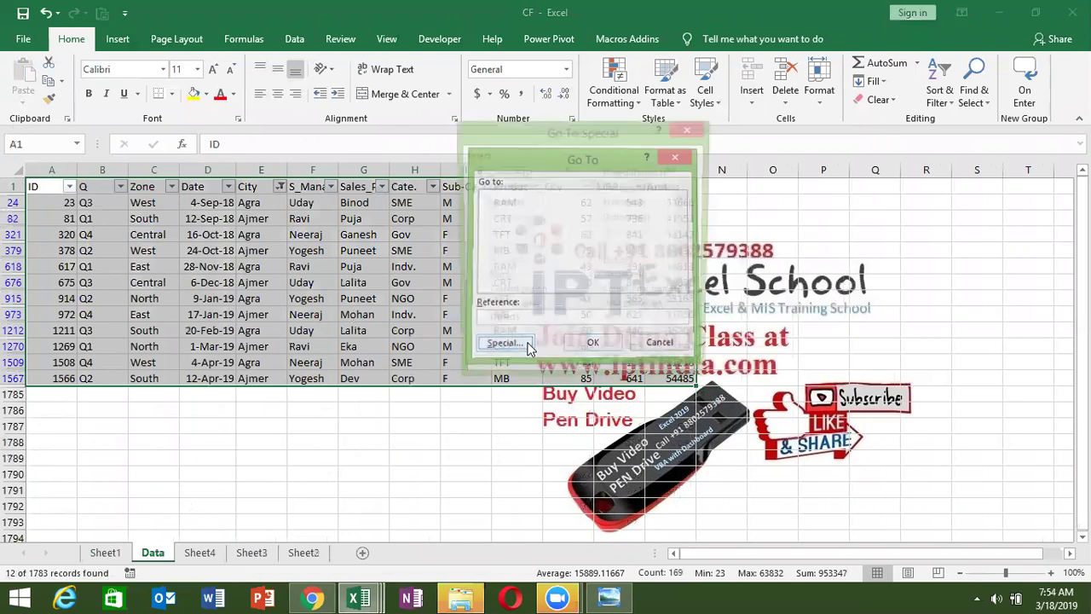
click(628, 284)
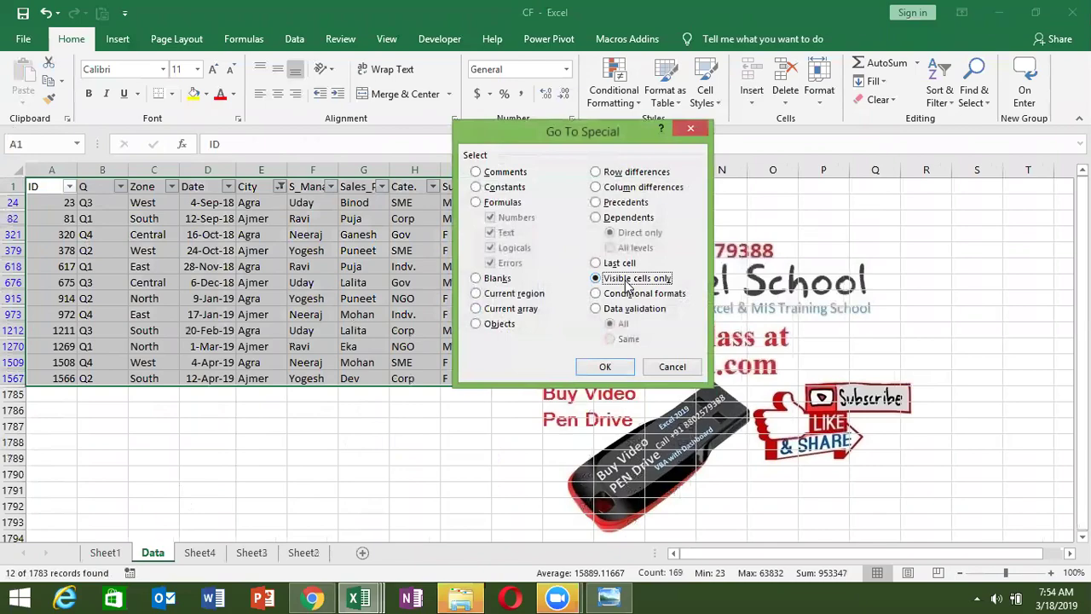
click(614, 367)
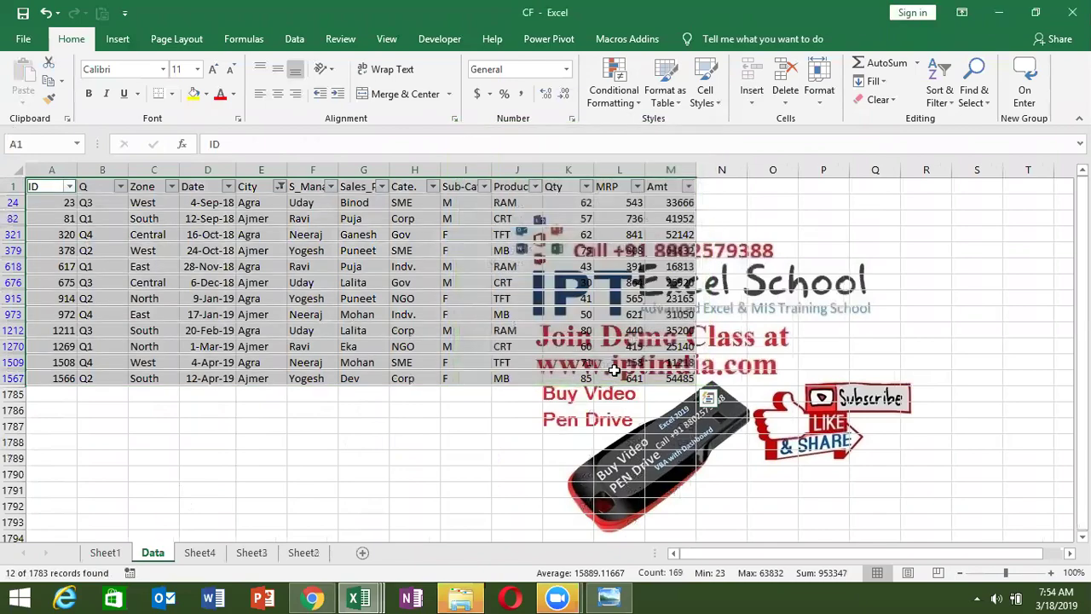
key(ctrl+c)
Paste the Agra and Ajmer rows into a new Sheet5, then show the desktop.
click(363, 551)
key(ctrl+v)
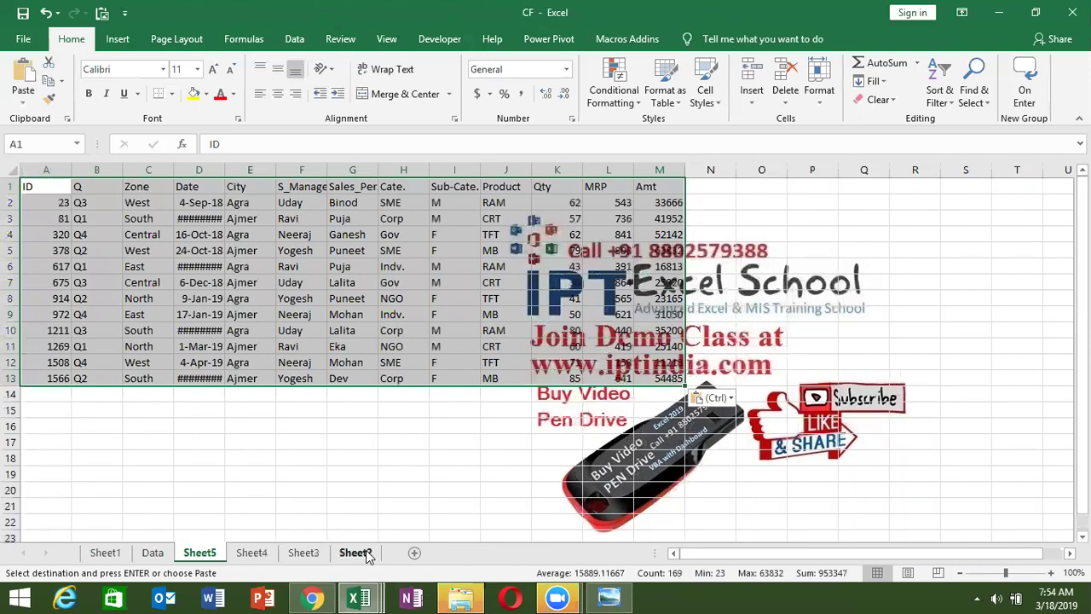
key(super+d)
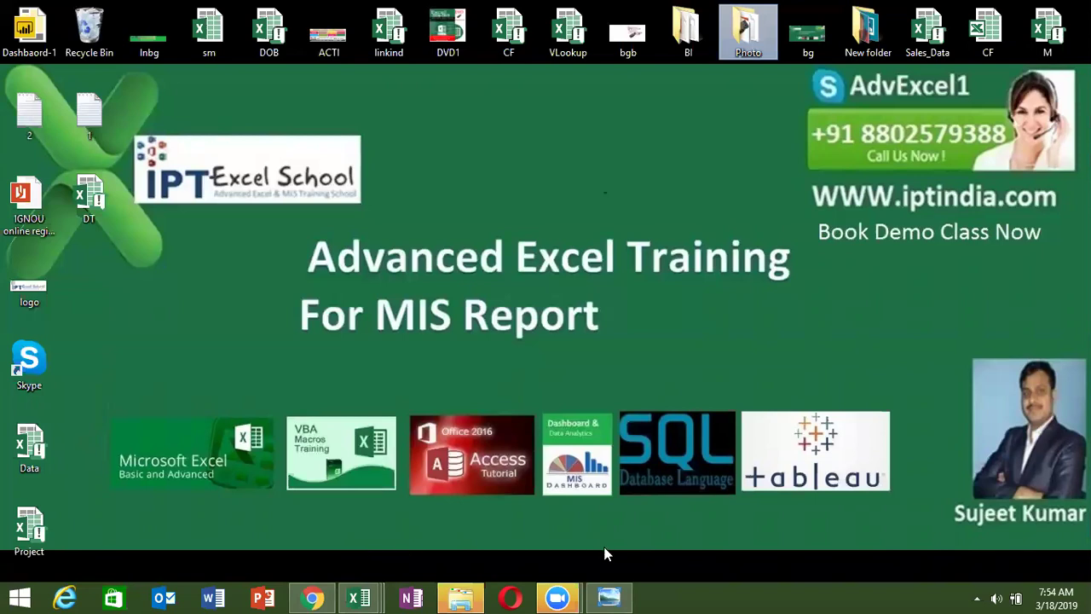
drag(800, 112, 1005, 149)
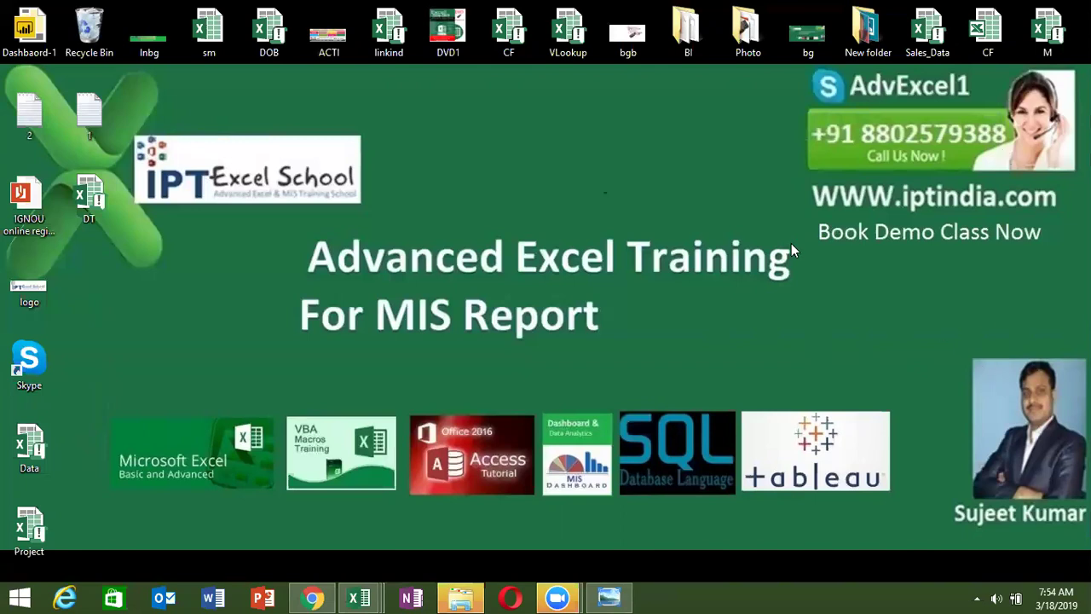
drag(804, 184, 1062, 212)
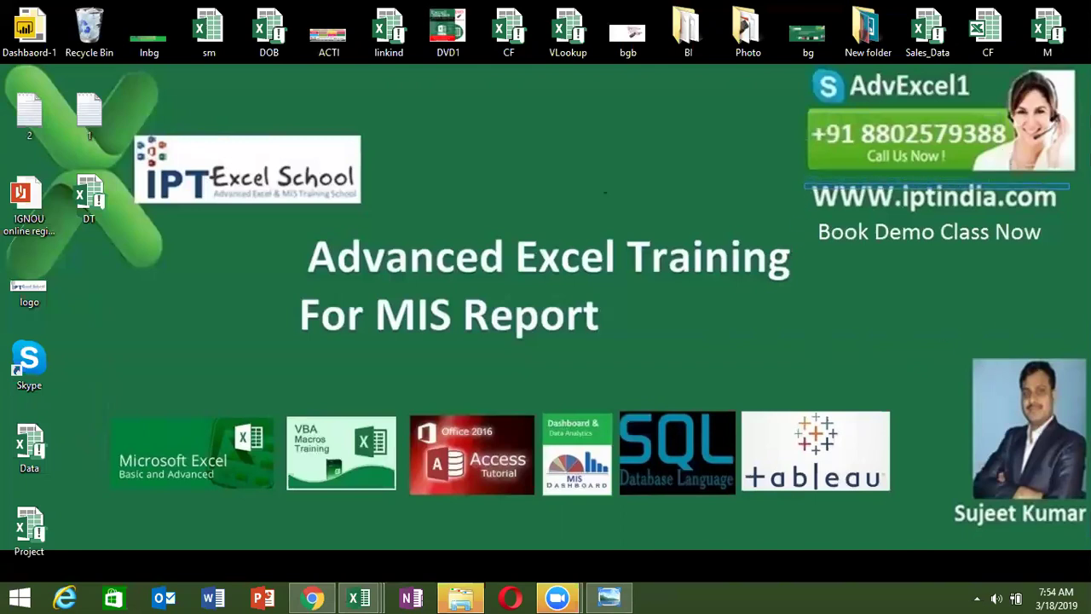